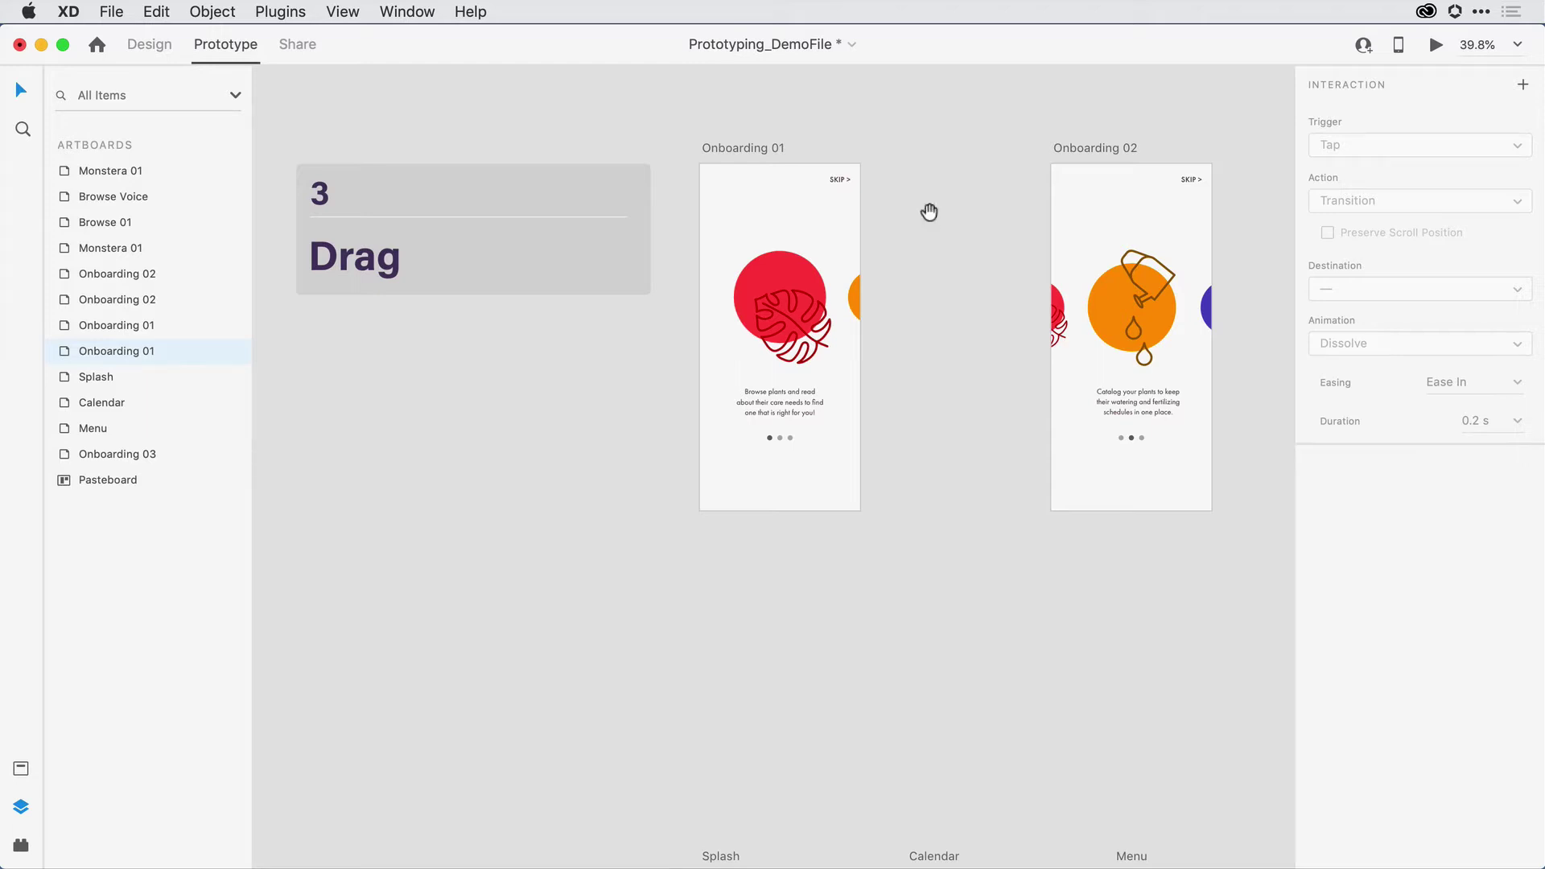
# - Pan the canvas until the Onboarding 01 and Onboarding 02 artboards are in view
pyautogui.moveTo(941, 245)
pyautogui.mouseDown()
pyautogui.moveTo(913, 221)
pyautogui.moveTo(538, 214)
pyautogui.mouseUp()
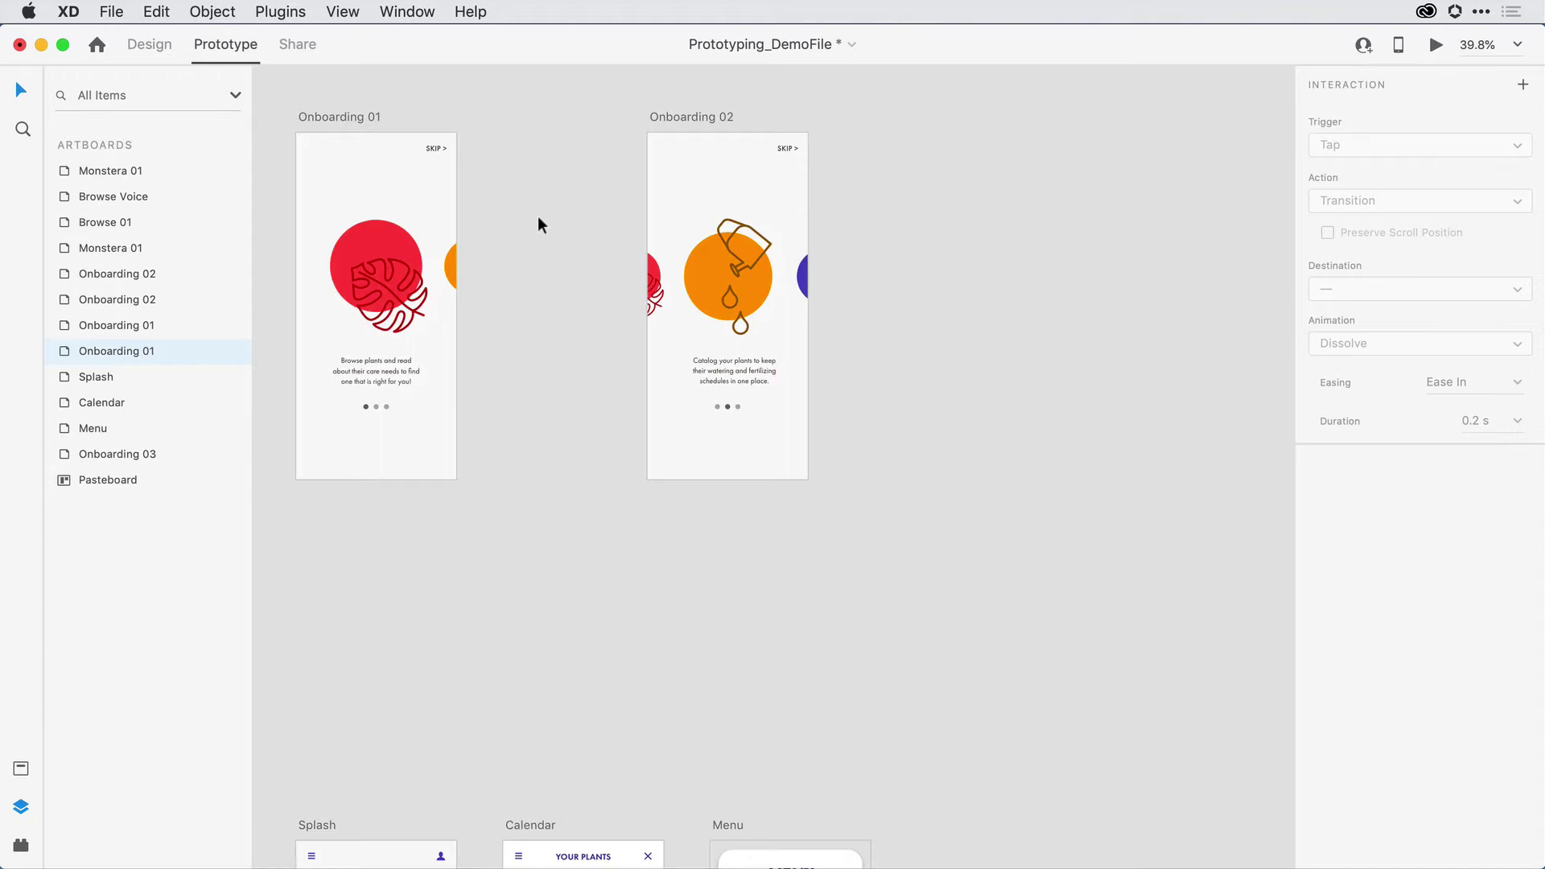
# - Select both onboarding artboards, zoom to fit them with Cmd+3, then deselect
pyautogui.moveTo(975, 100); pyautogui.dragTo(313, 576)
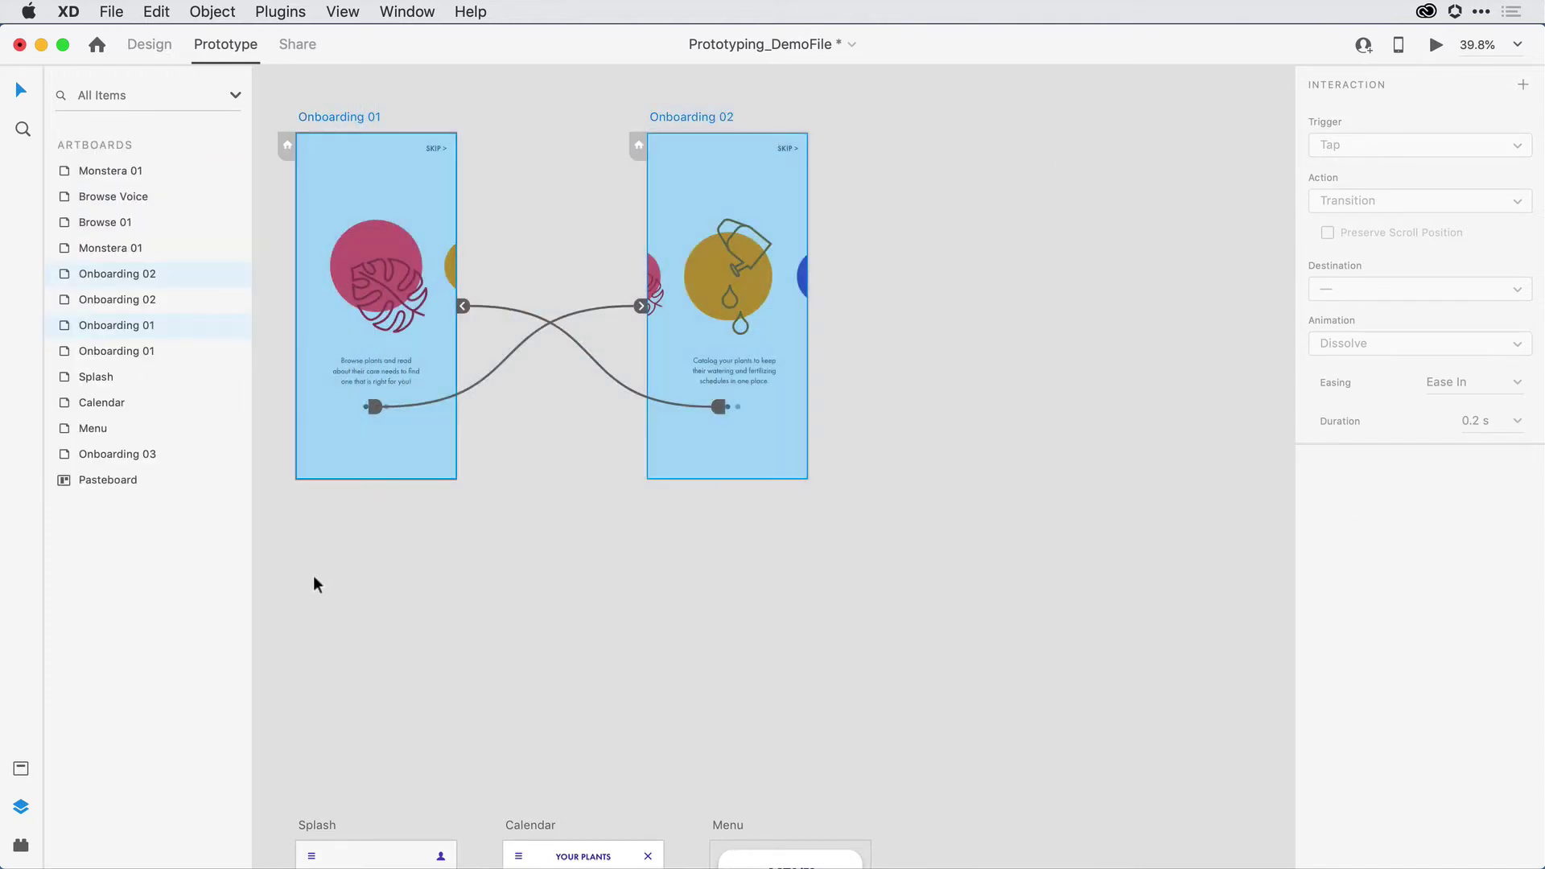
pyautogui.press('super+3')
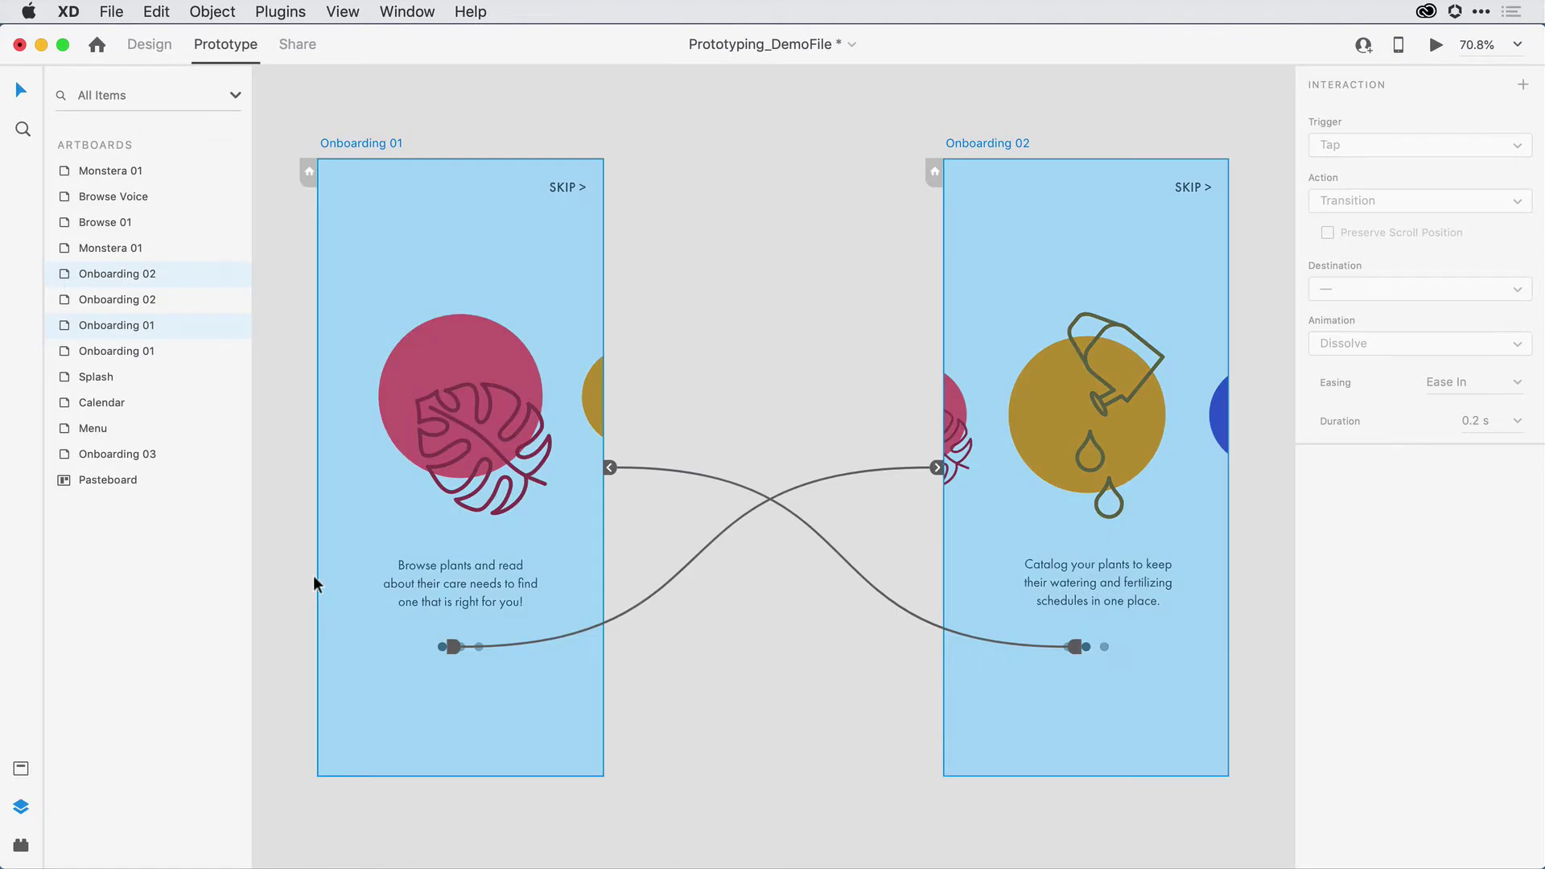
pyautogui.click(817, 218)
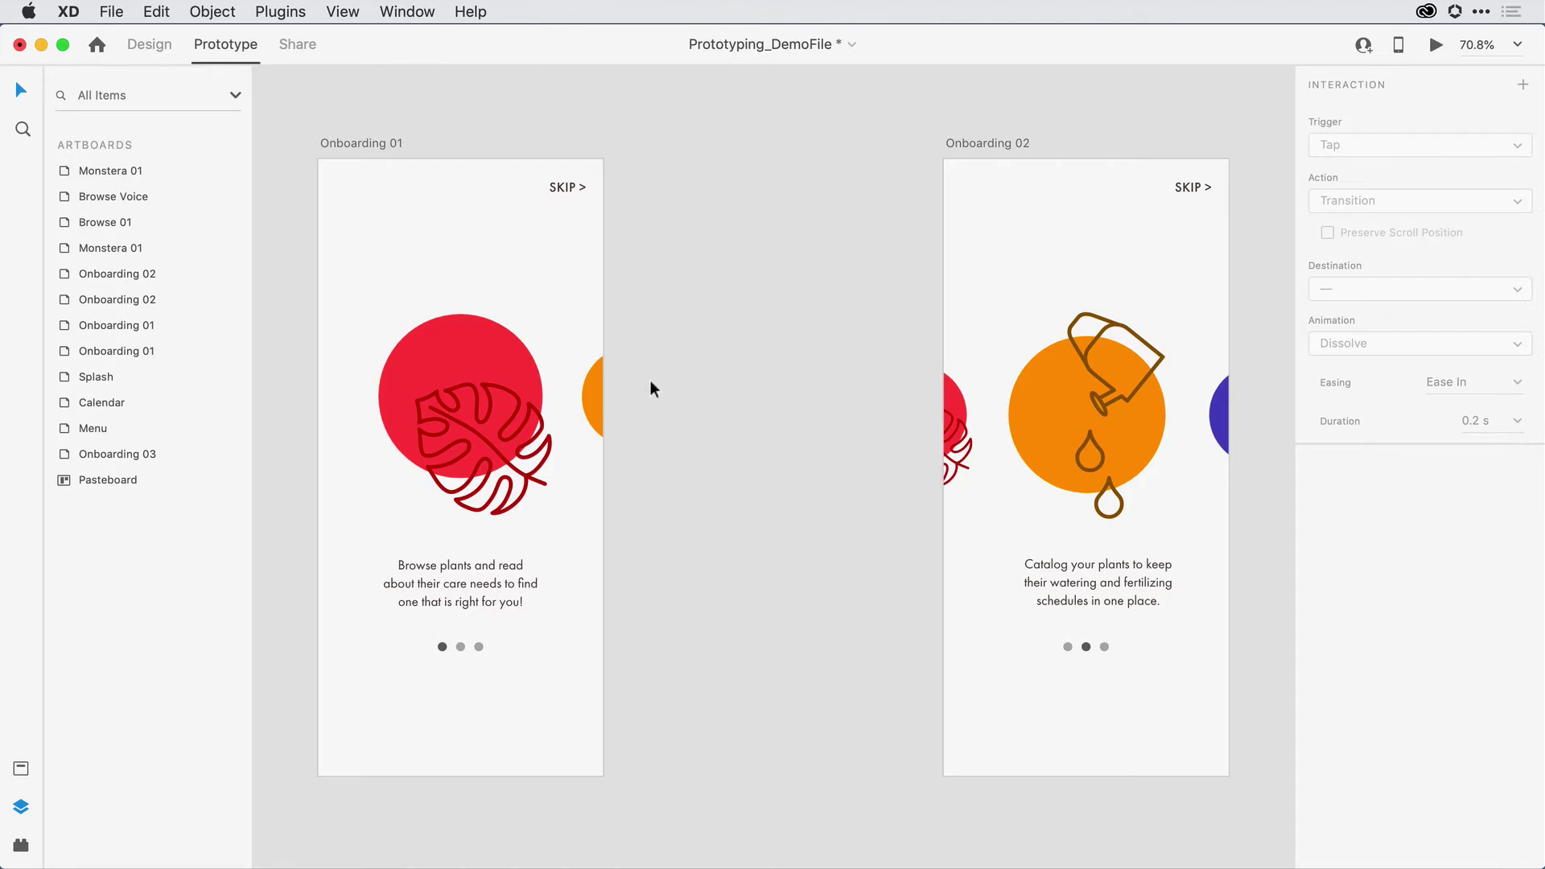
# - Wire the Product 02 watering-can card to Onboarding 02 and set its trigger to Drag
pyautogui.click(593, 383)
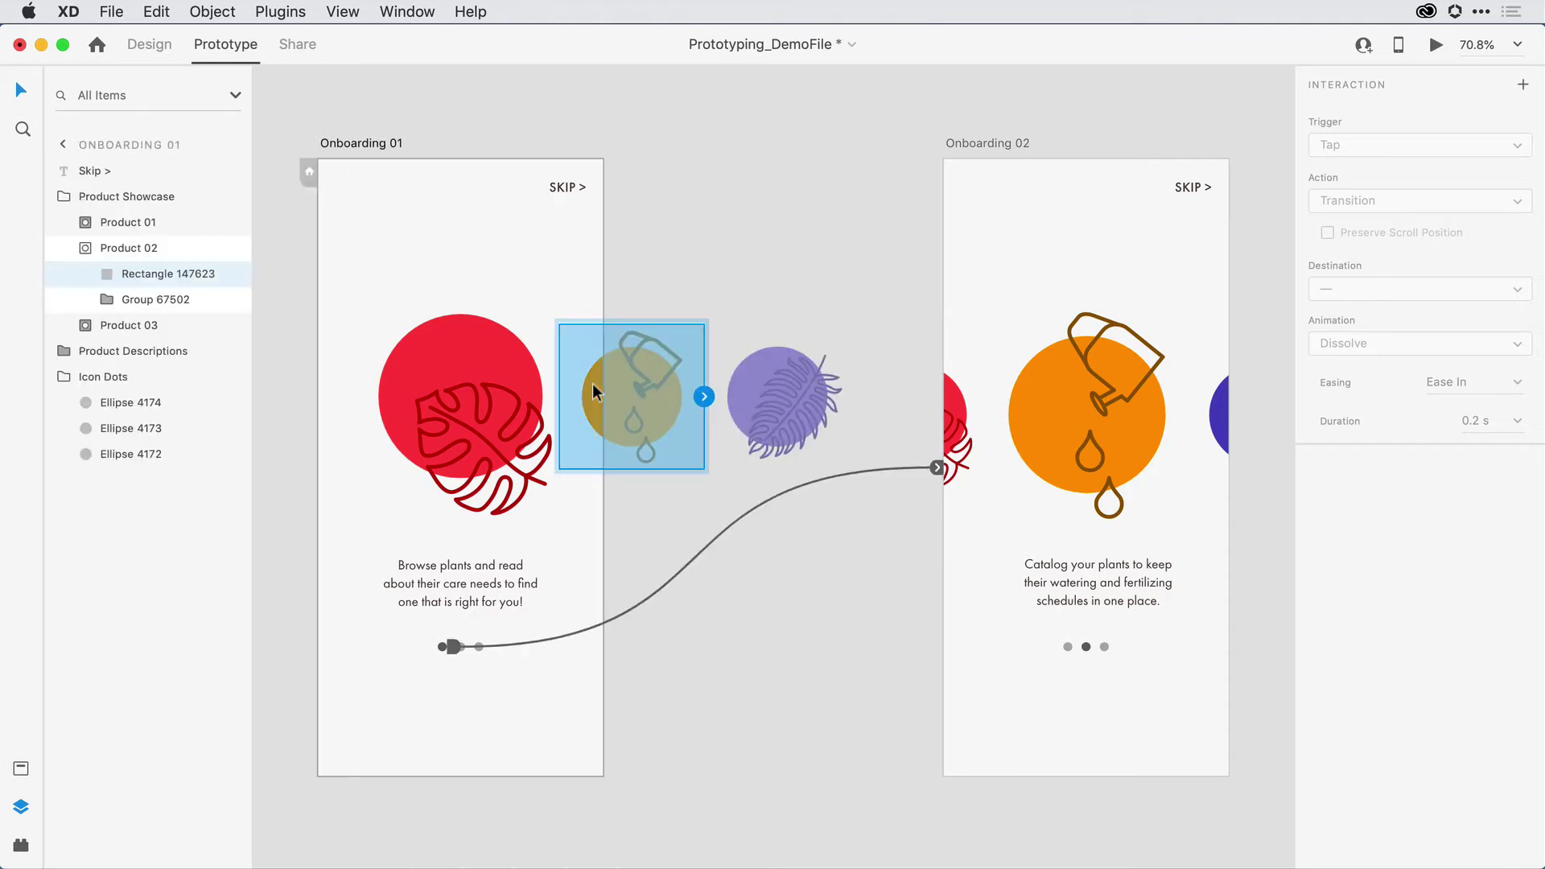
pyautogui.click(86, 249)
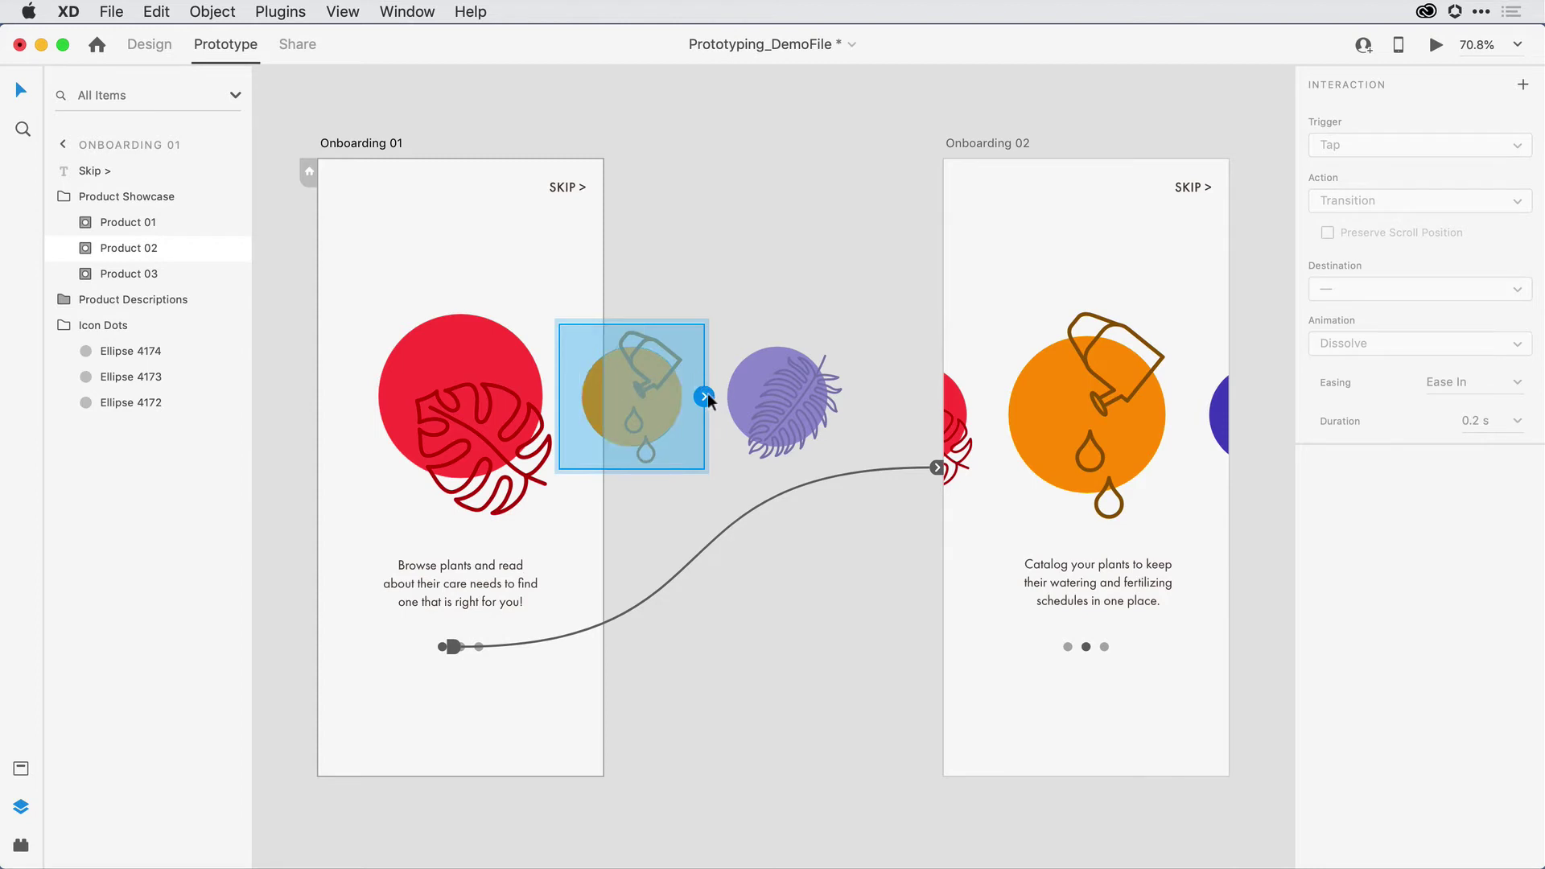
pyautogui.moveTo(707, 392); pyautogui.dragTo(1028, 298)
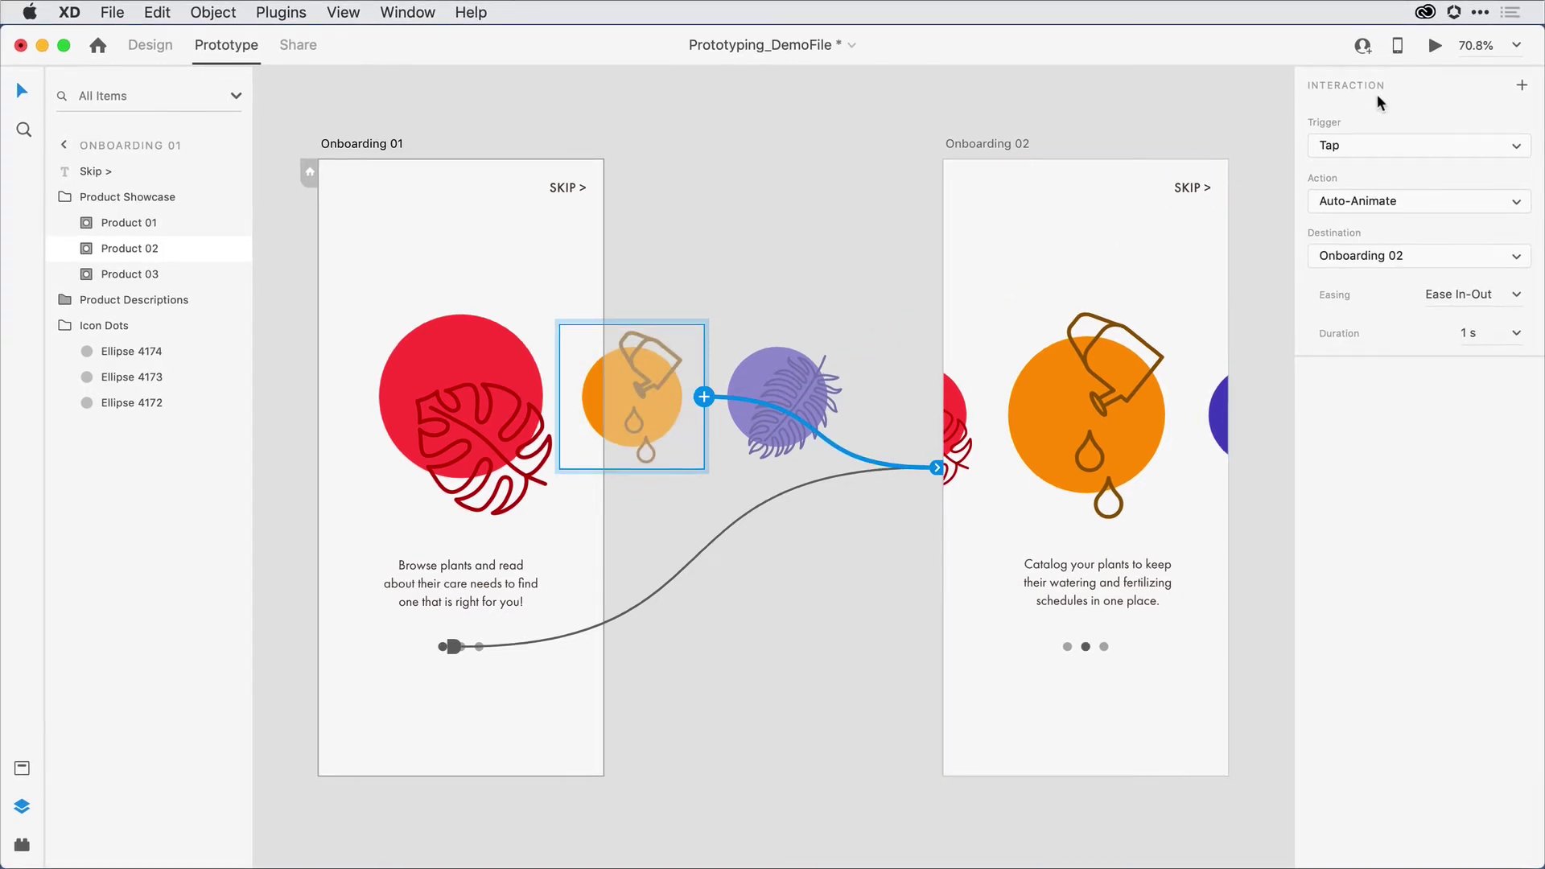
pyautogui.click(1357, 146)
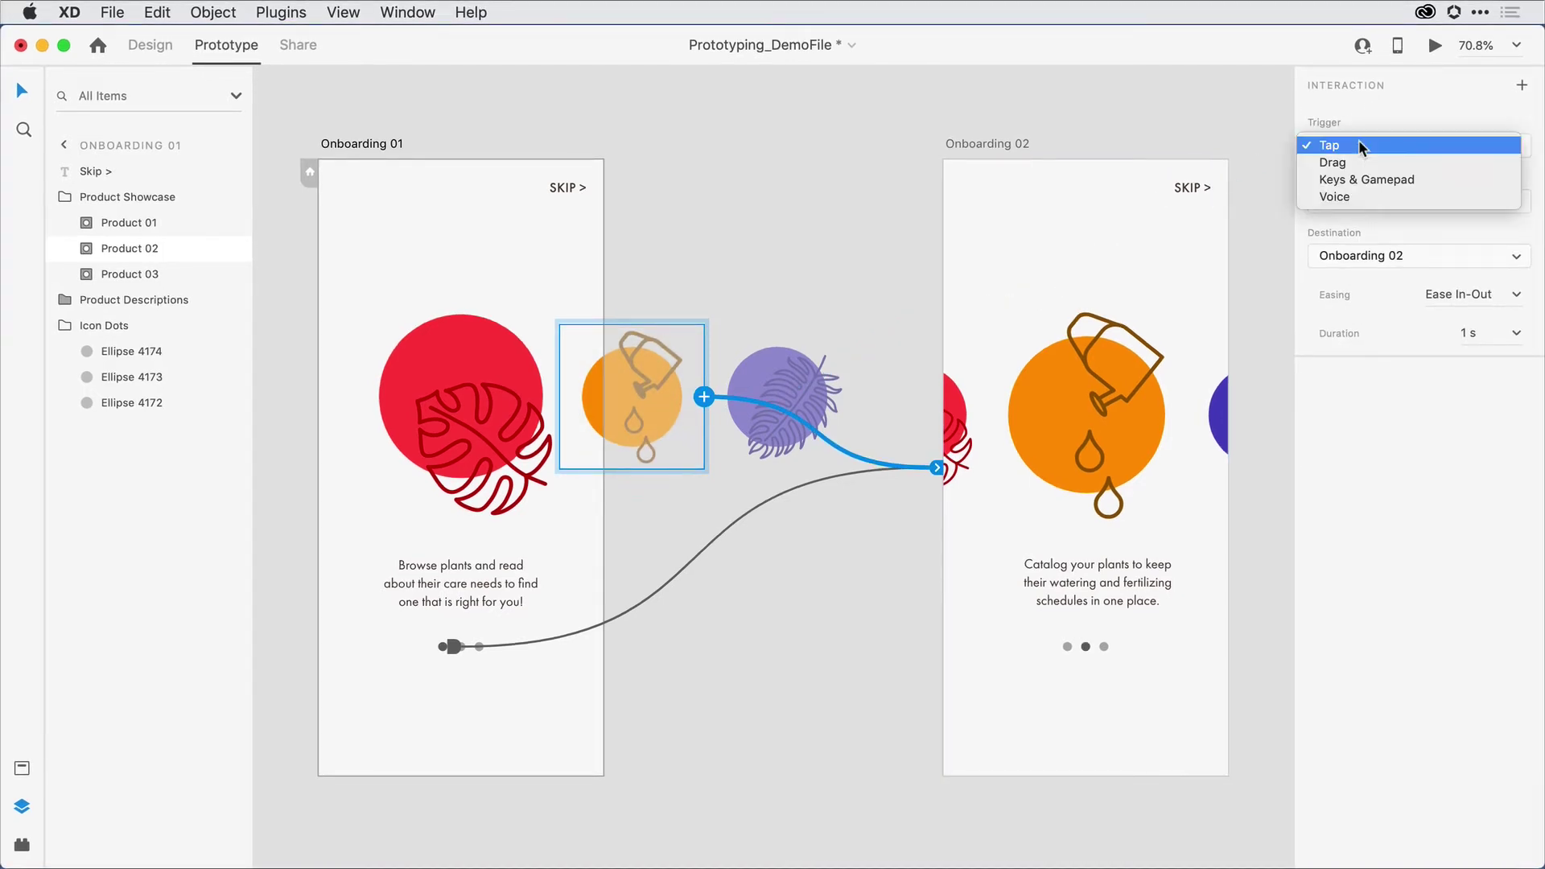
pyautogui.click(1451, 163)
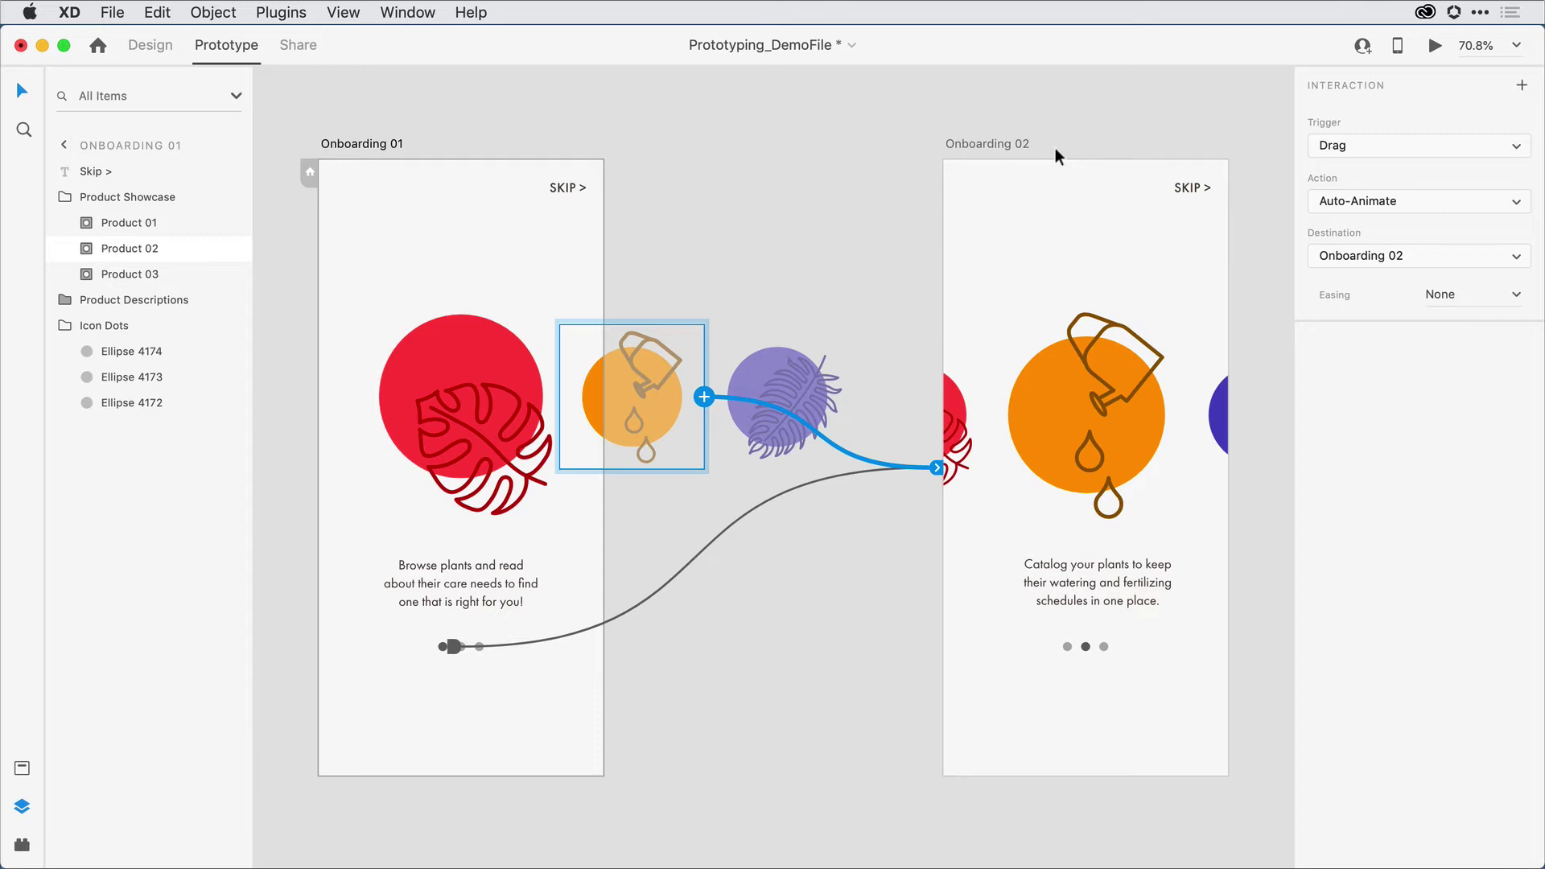
# - Wire Onboarding 02's Product 01 monstera card back to Onboarding 01 as a drag Auto-Animate
pyautogui.click(956, 403)
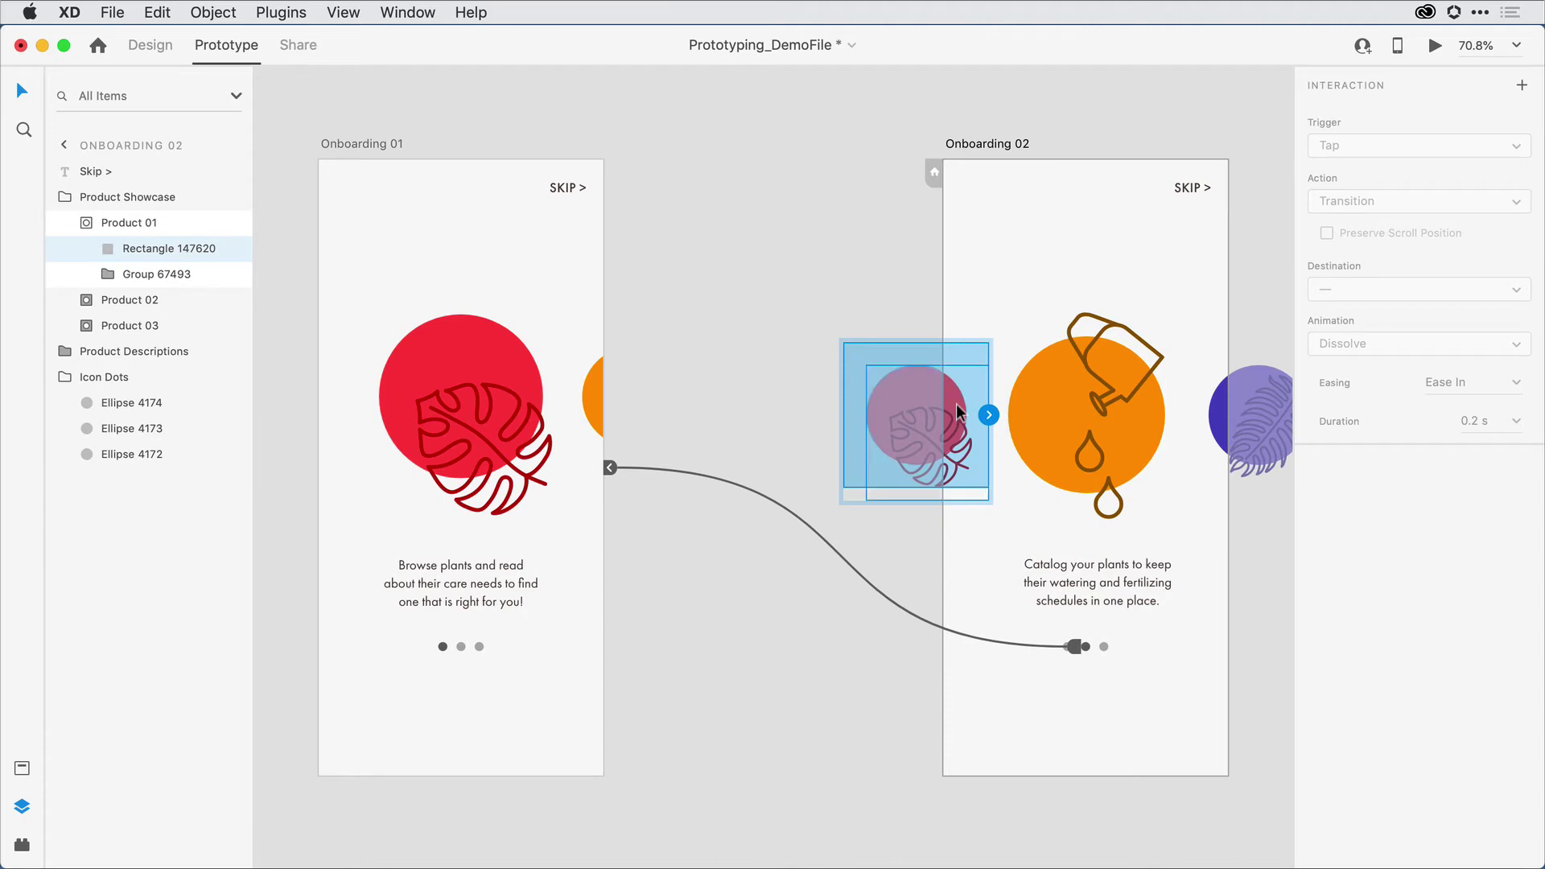
pyautogui.moveTo(988, 417); pyautogui.dragTo(489, 438)
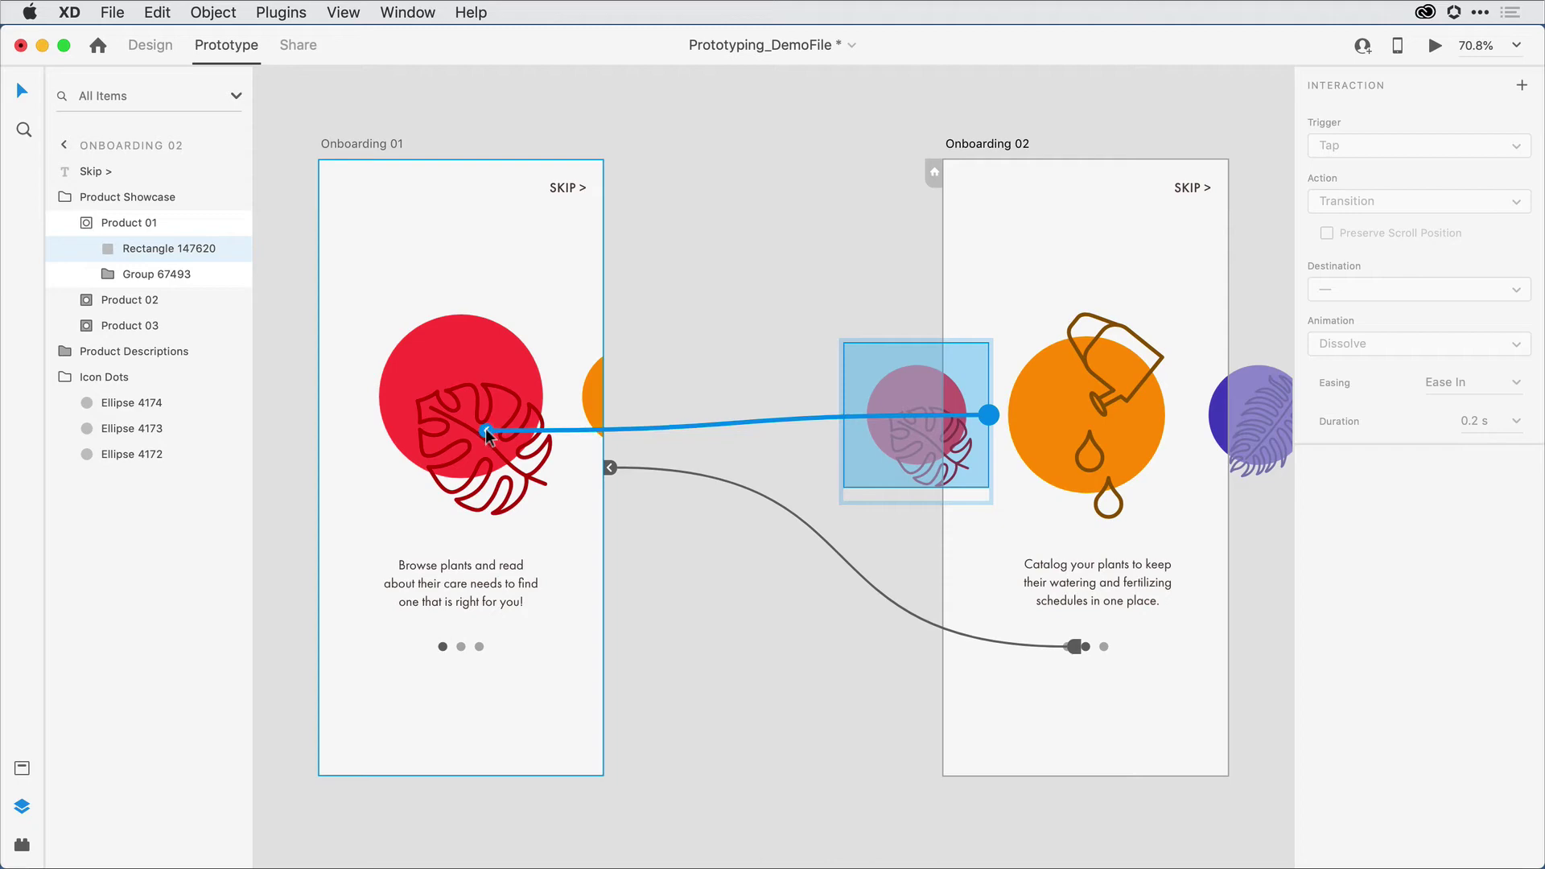
pyautogui.moveTo(488, 436); pyautogui.dragTo(488, 437)
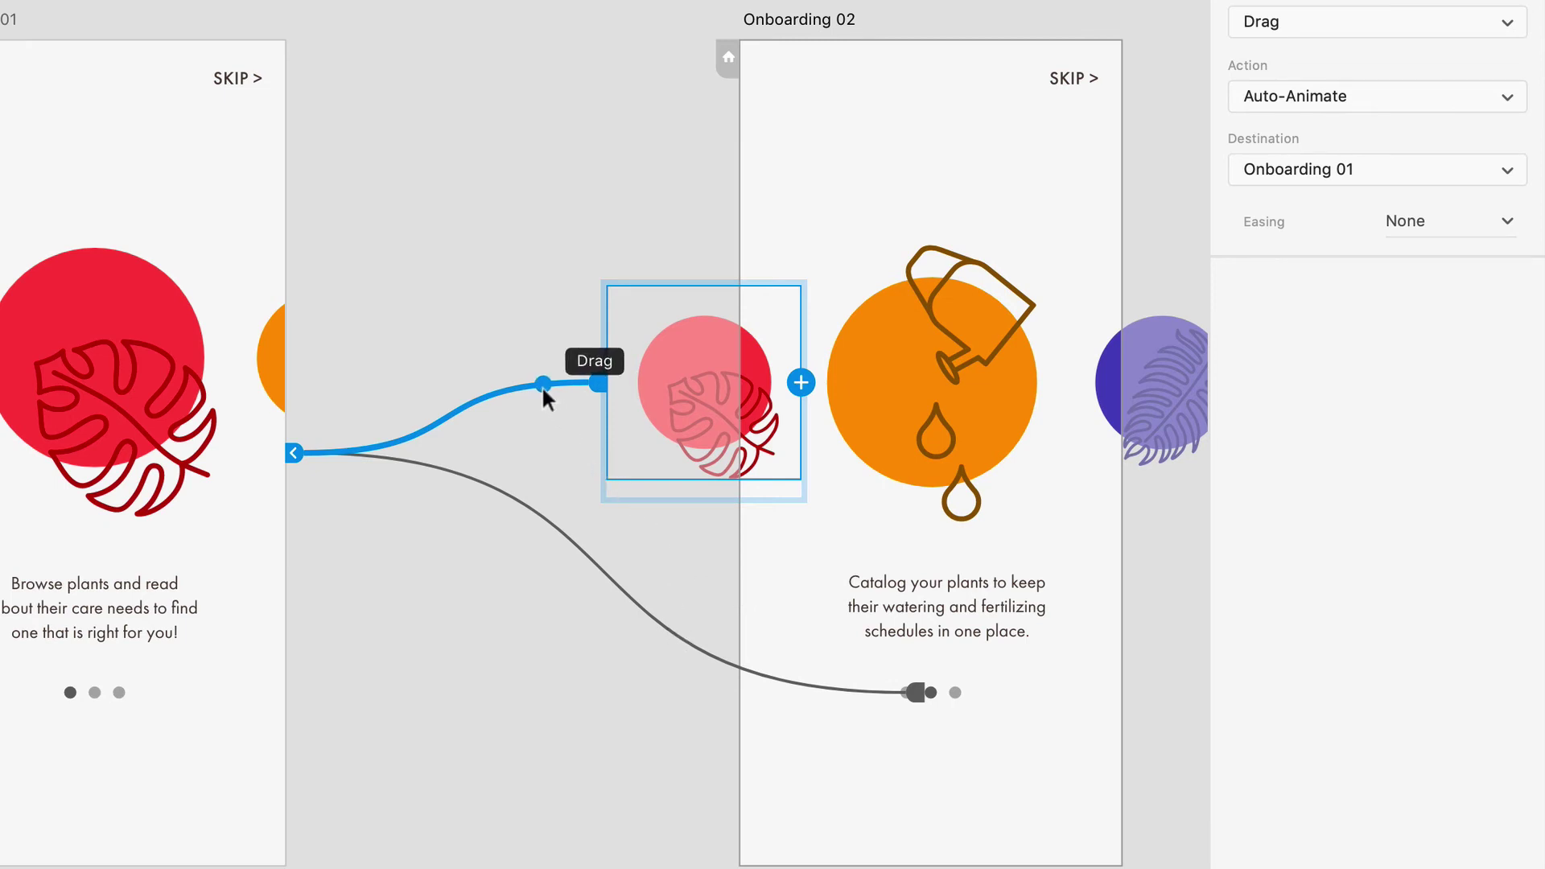
# - Delete the grey Tap wire from the page dots, then select Onboarding 01's product showcase
pyautogui.click(546, 514)
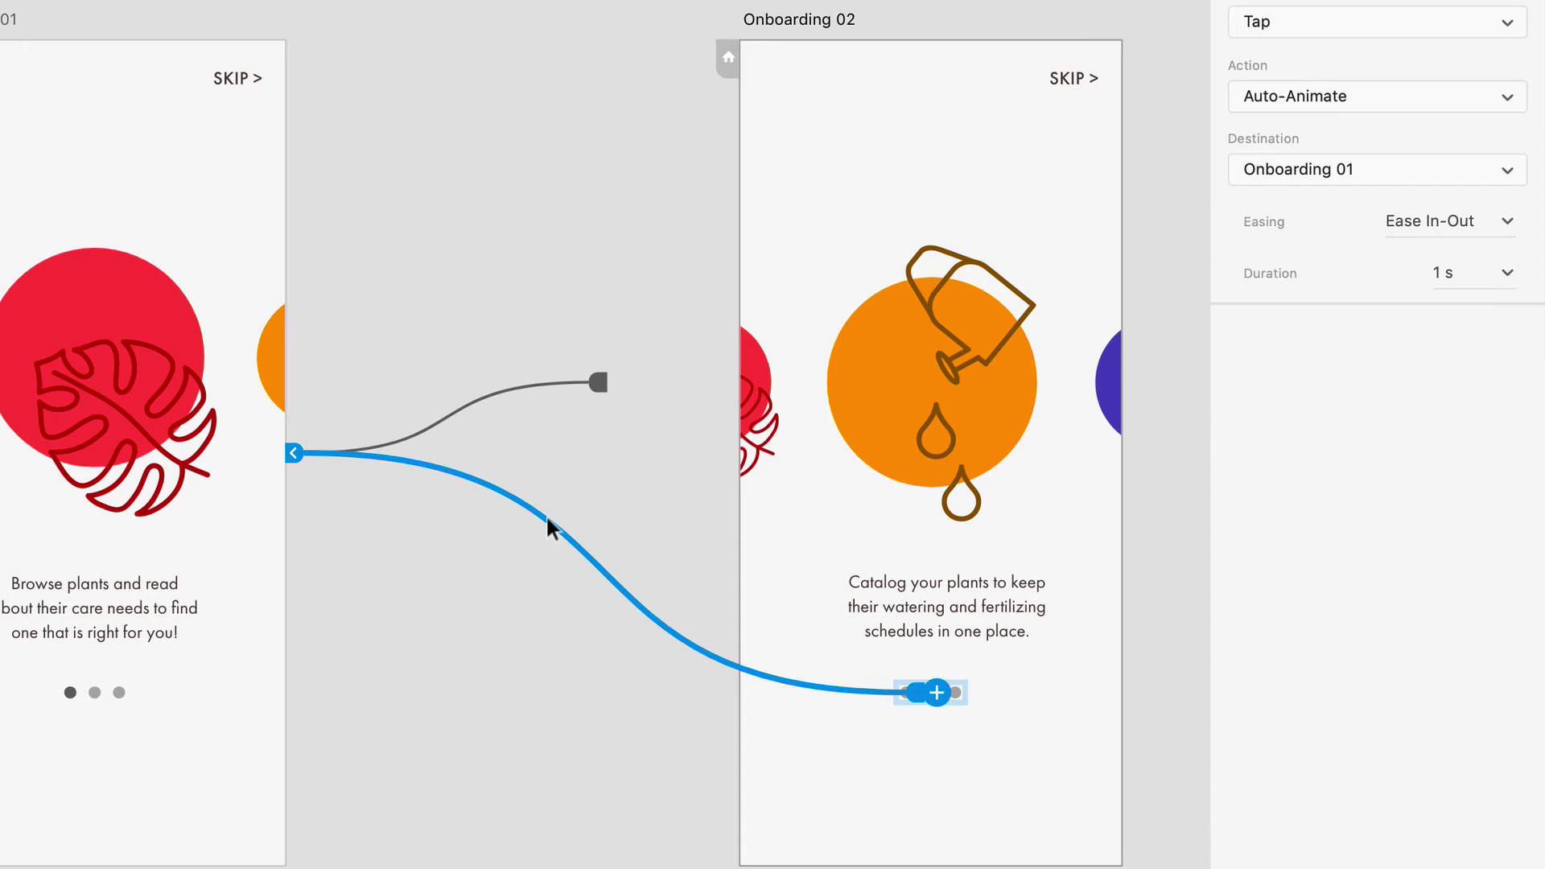
pyautogui.press('Delete')
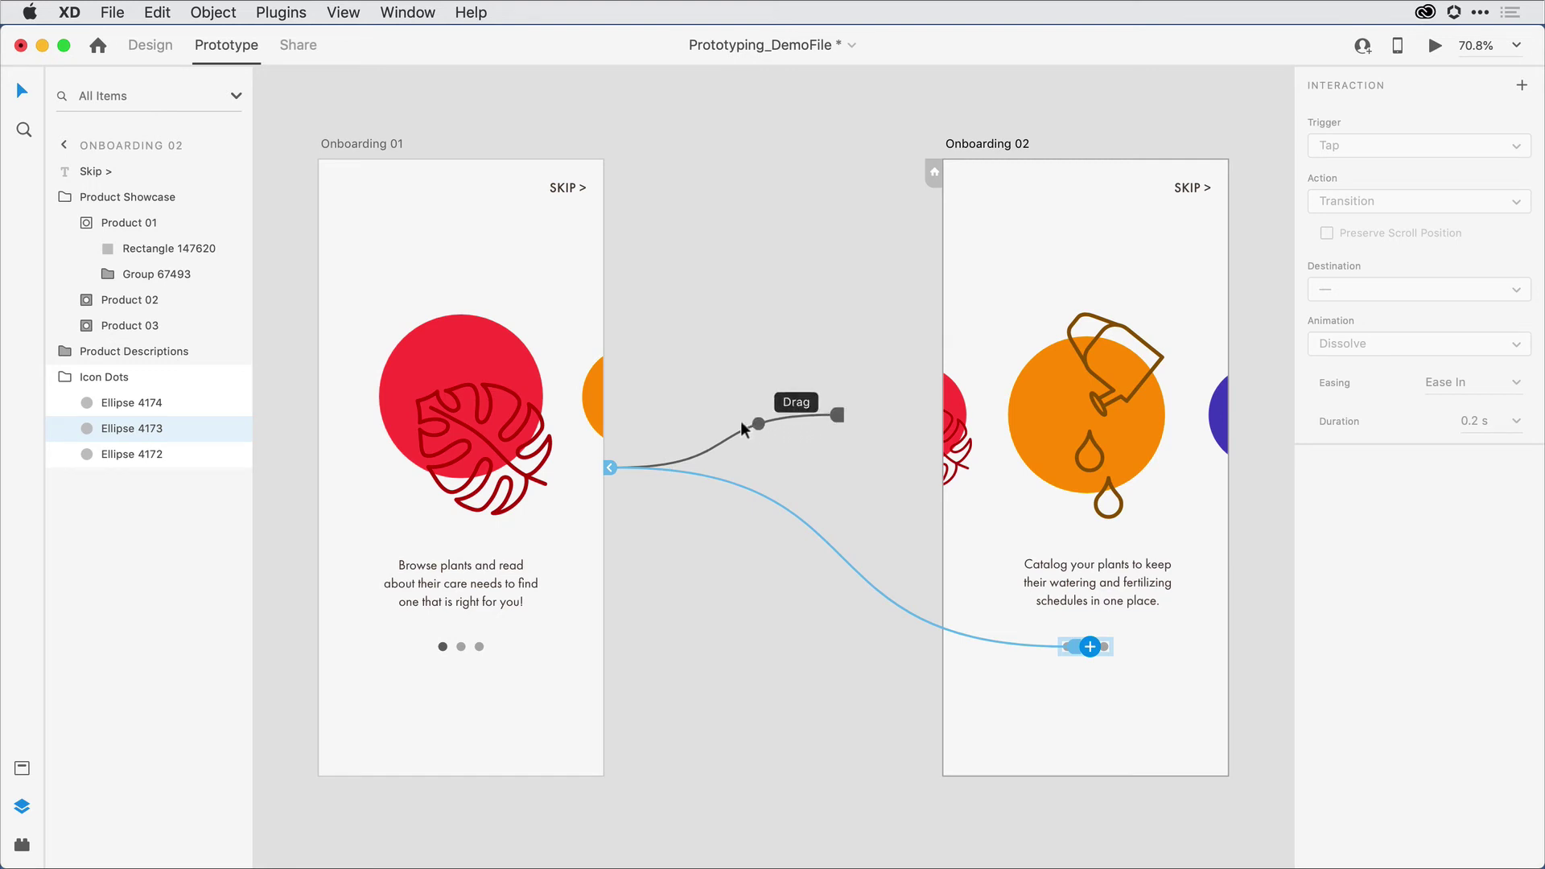
pyautogui.click(587, 420)
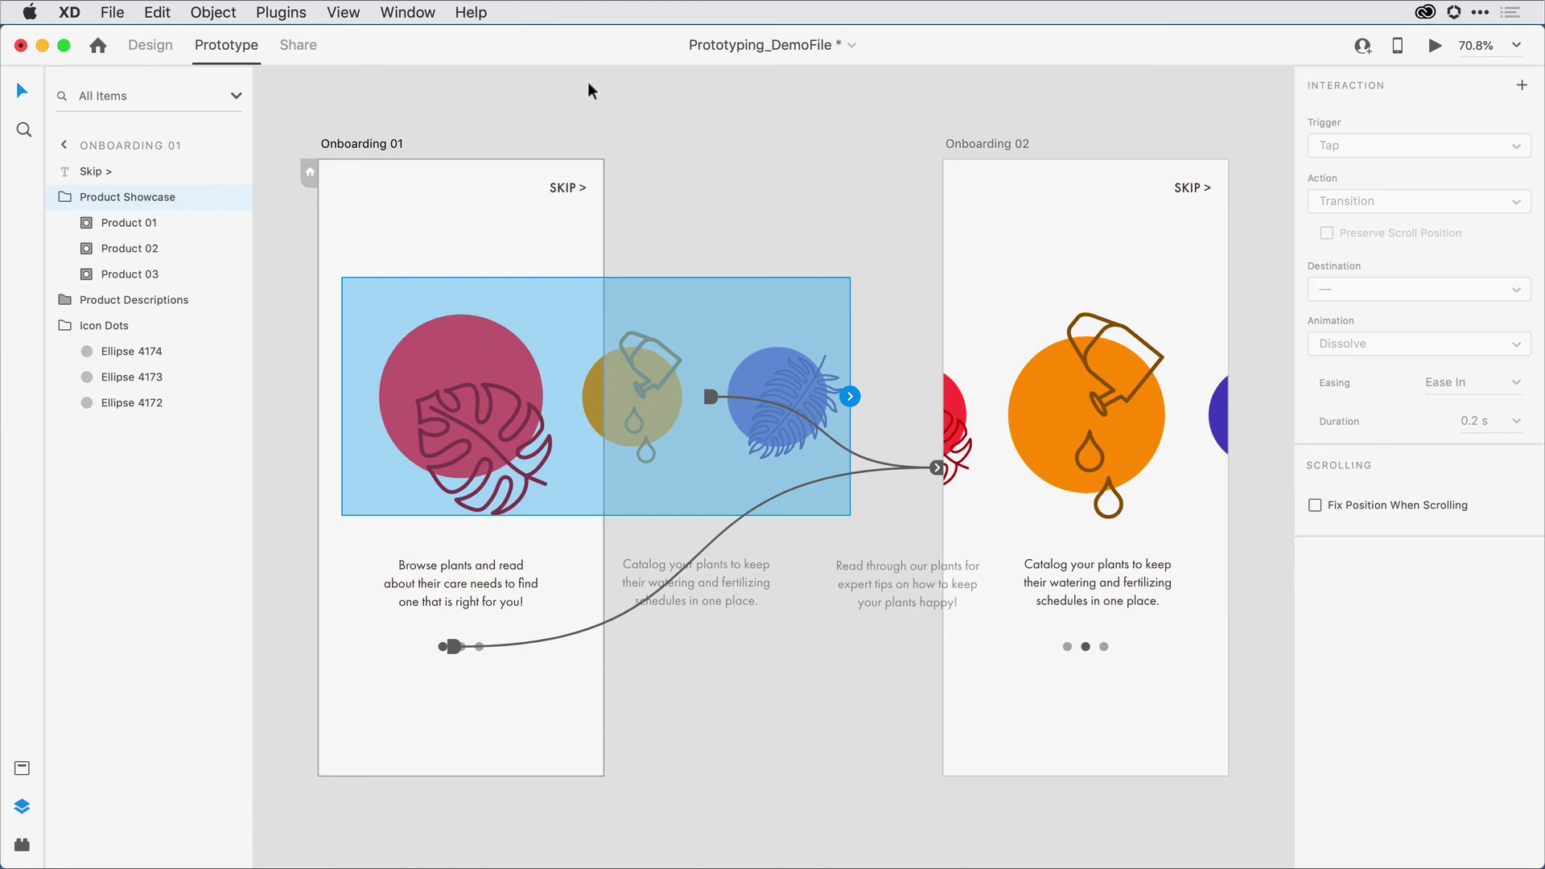
# - Select the Onboarding 01 artboard and mark it as the home screen
pyautogui.click(340, 146)
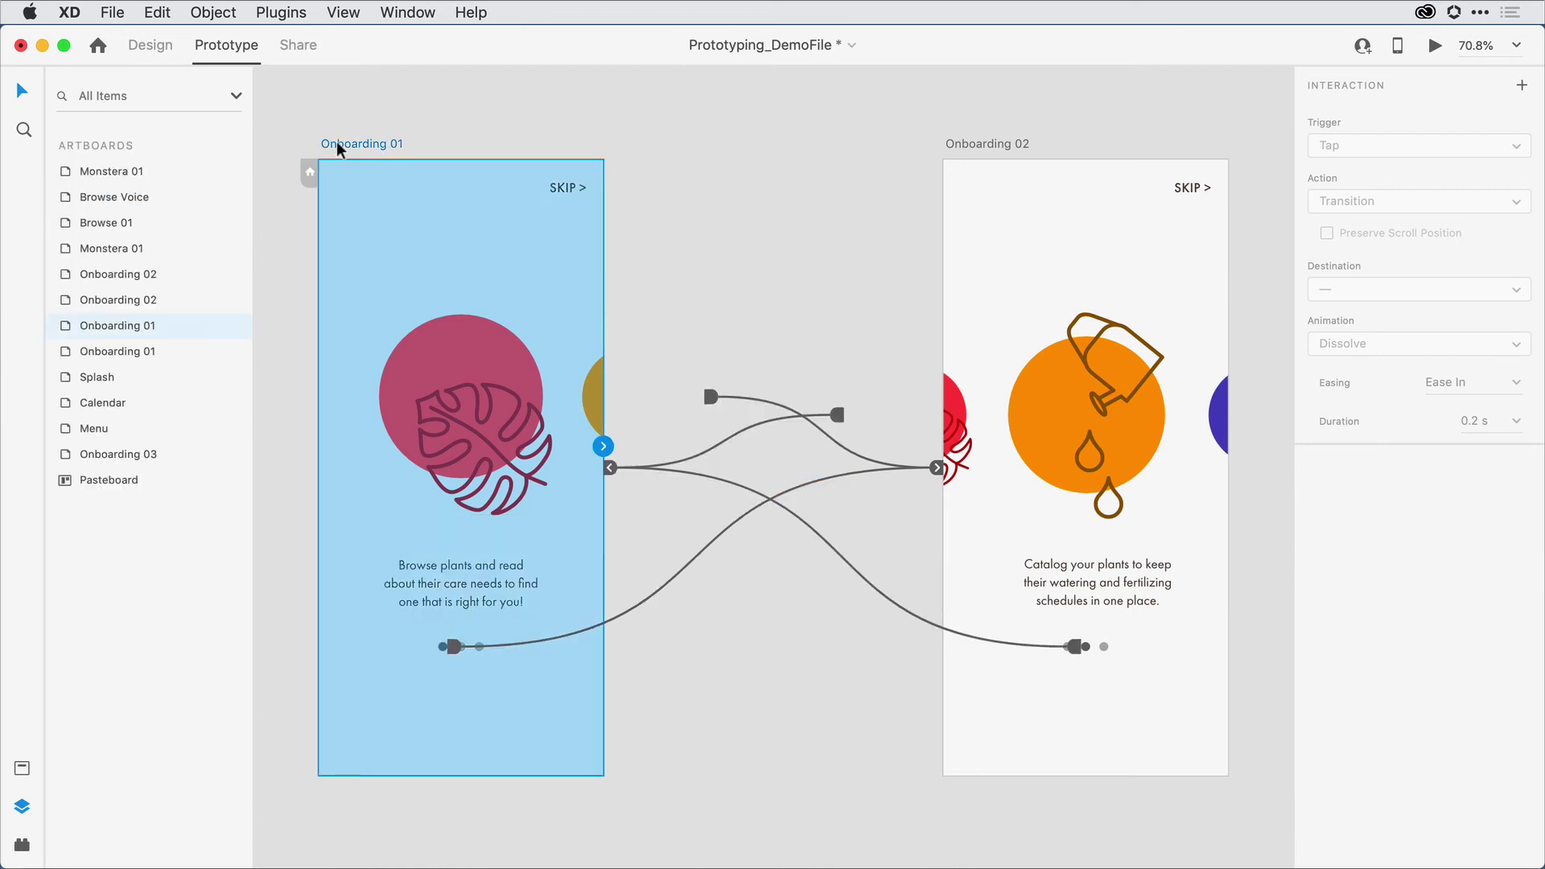
pyautogui.click(309, 177)
# - Run Desktop Preview and move between the Browse plants and Catalog your plants screens
pyautogui.click(1433, 46)
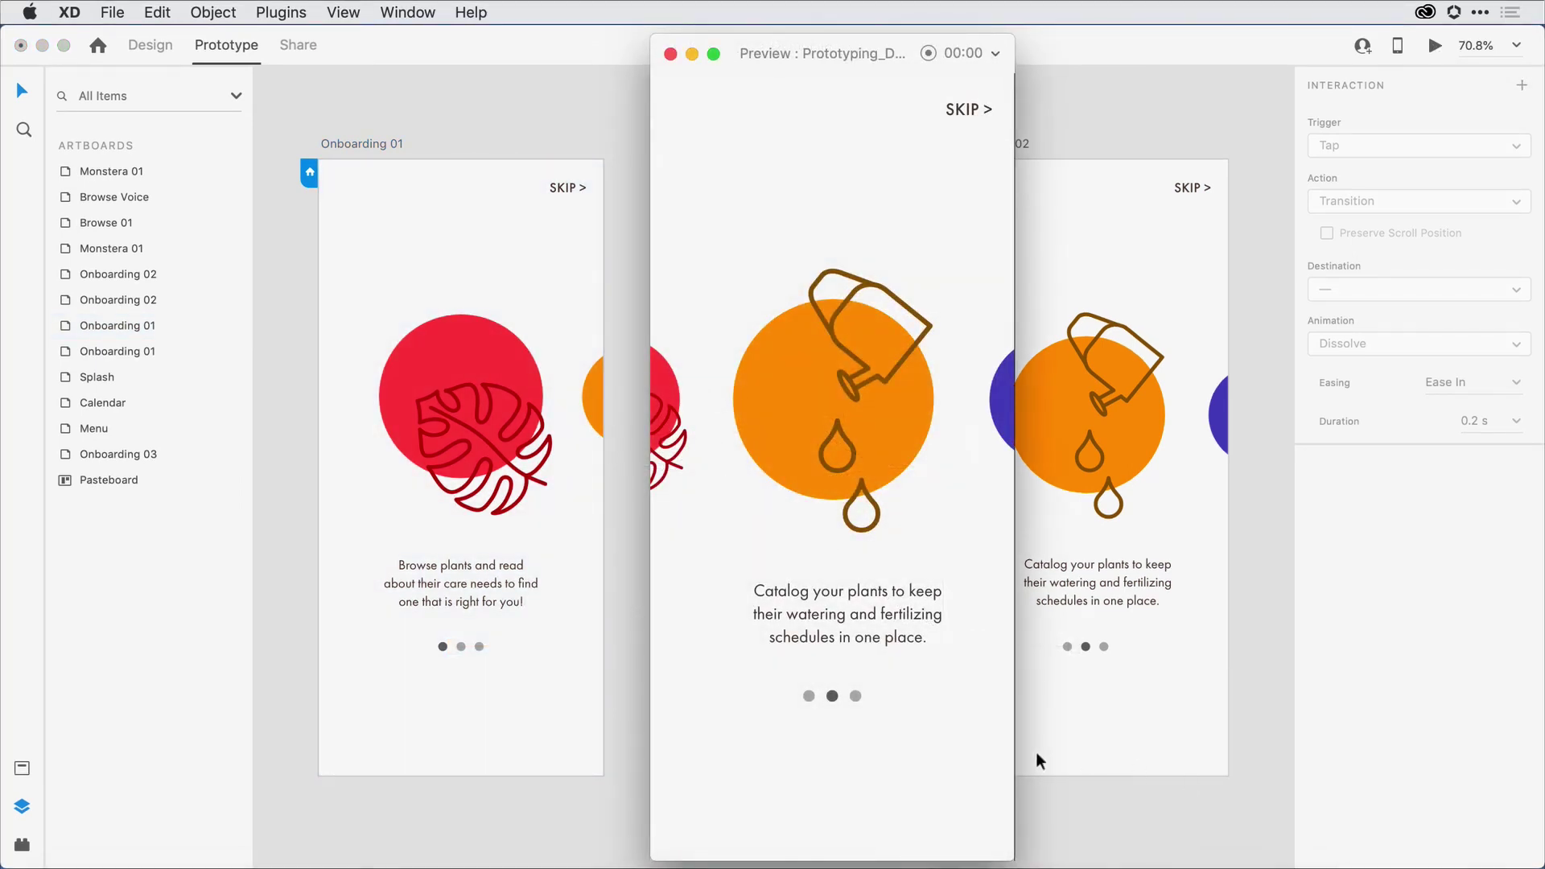
pyautogui.click(809, 700)
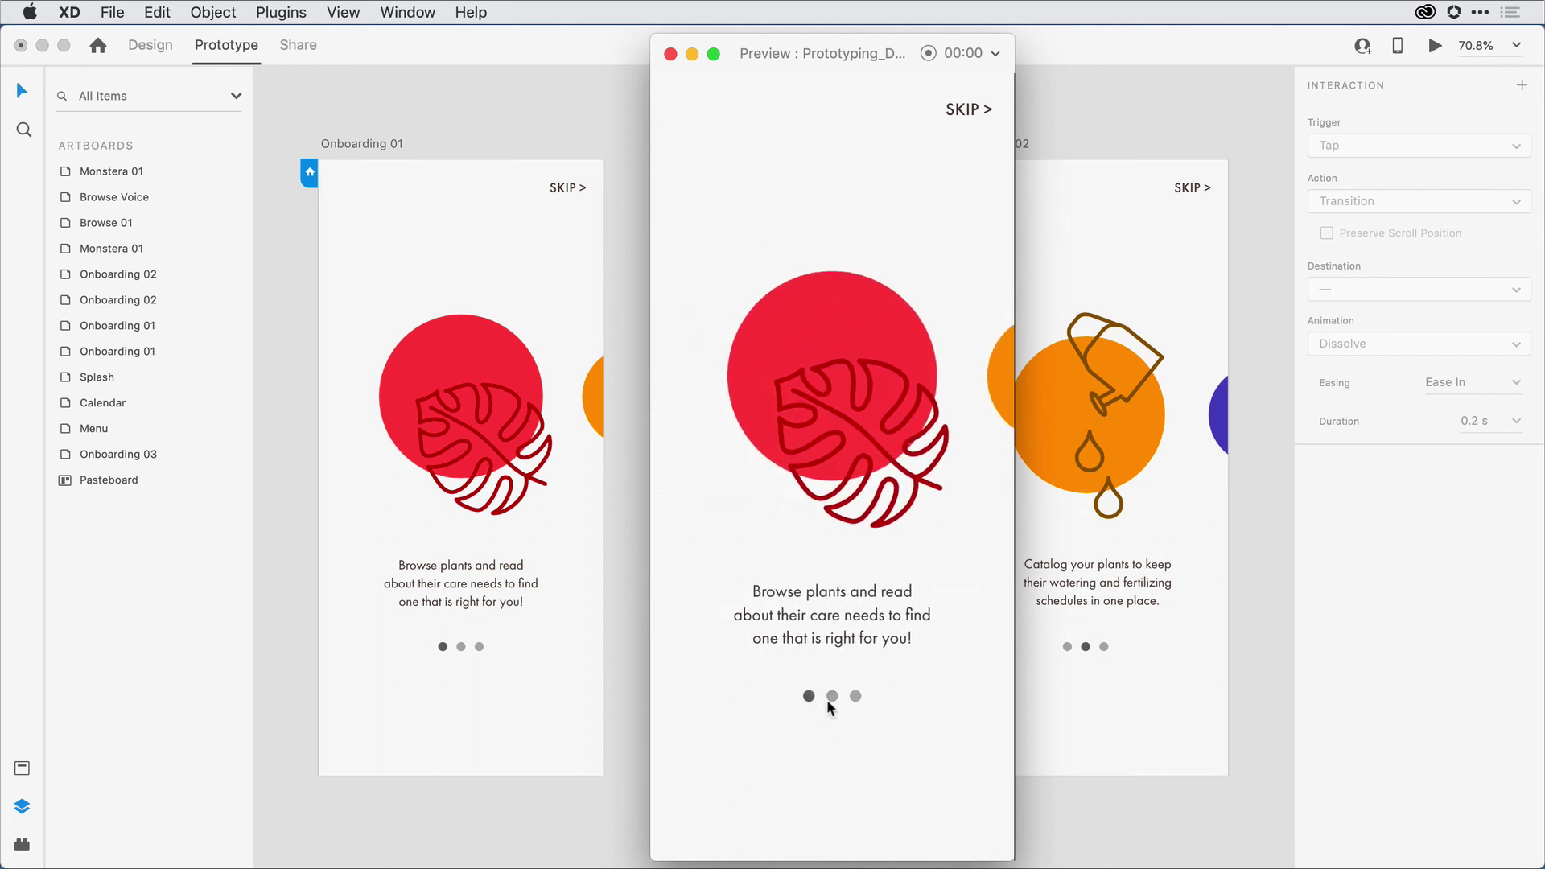
pyautogui.click(831, 698)
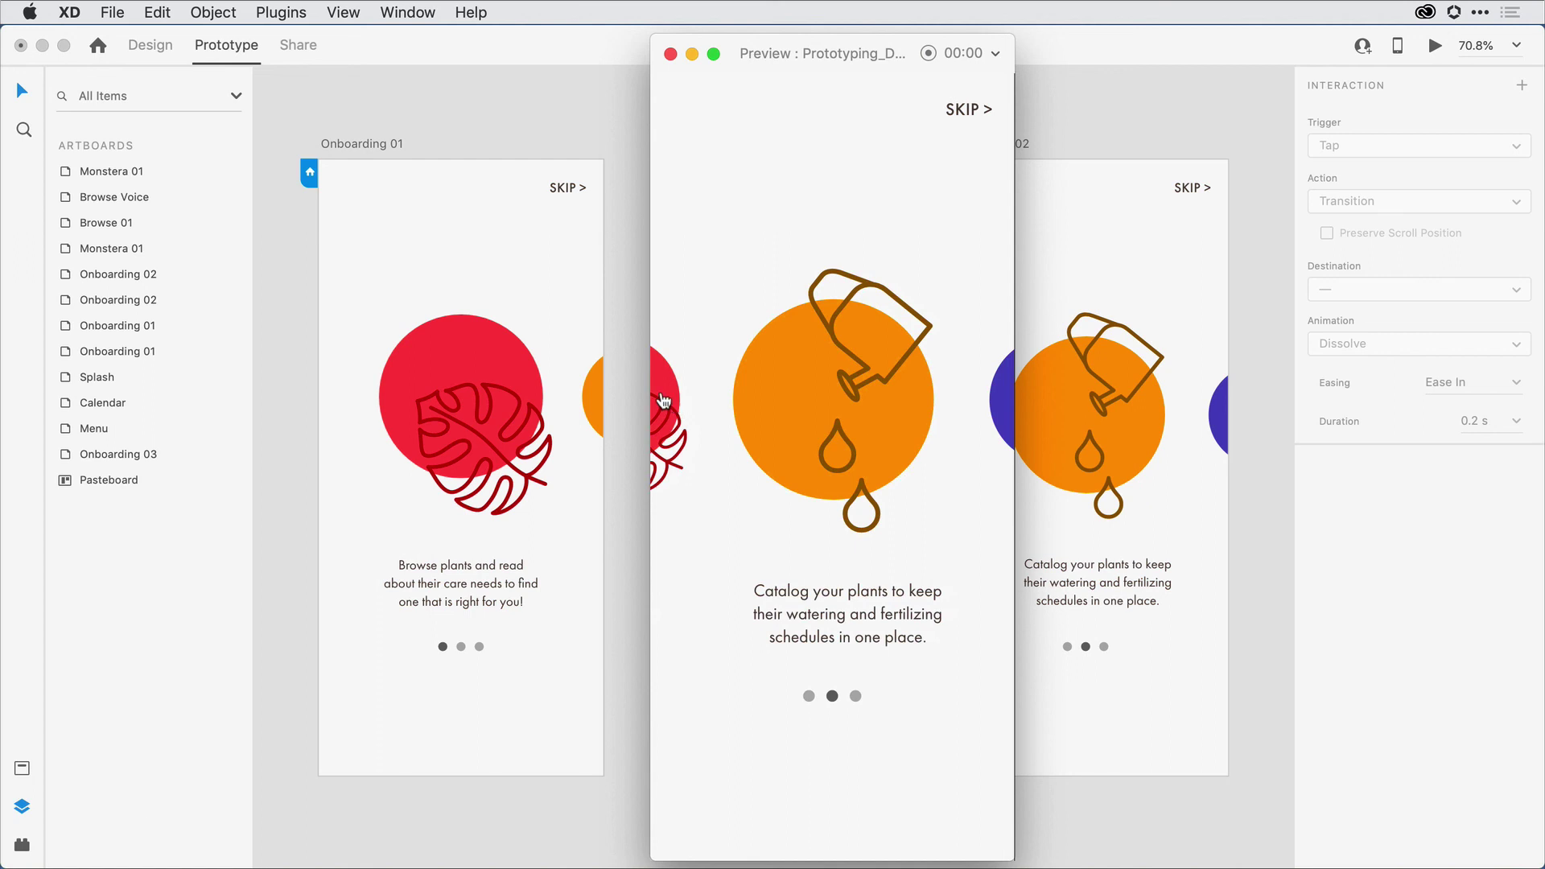
pyautogui.moveTo(662, 401); pyautogui.dragTo(824, 398)
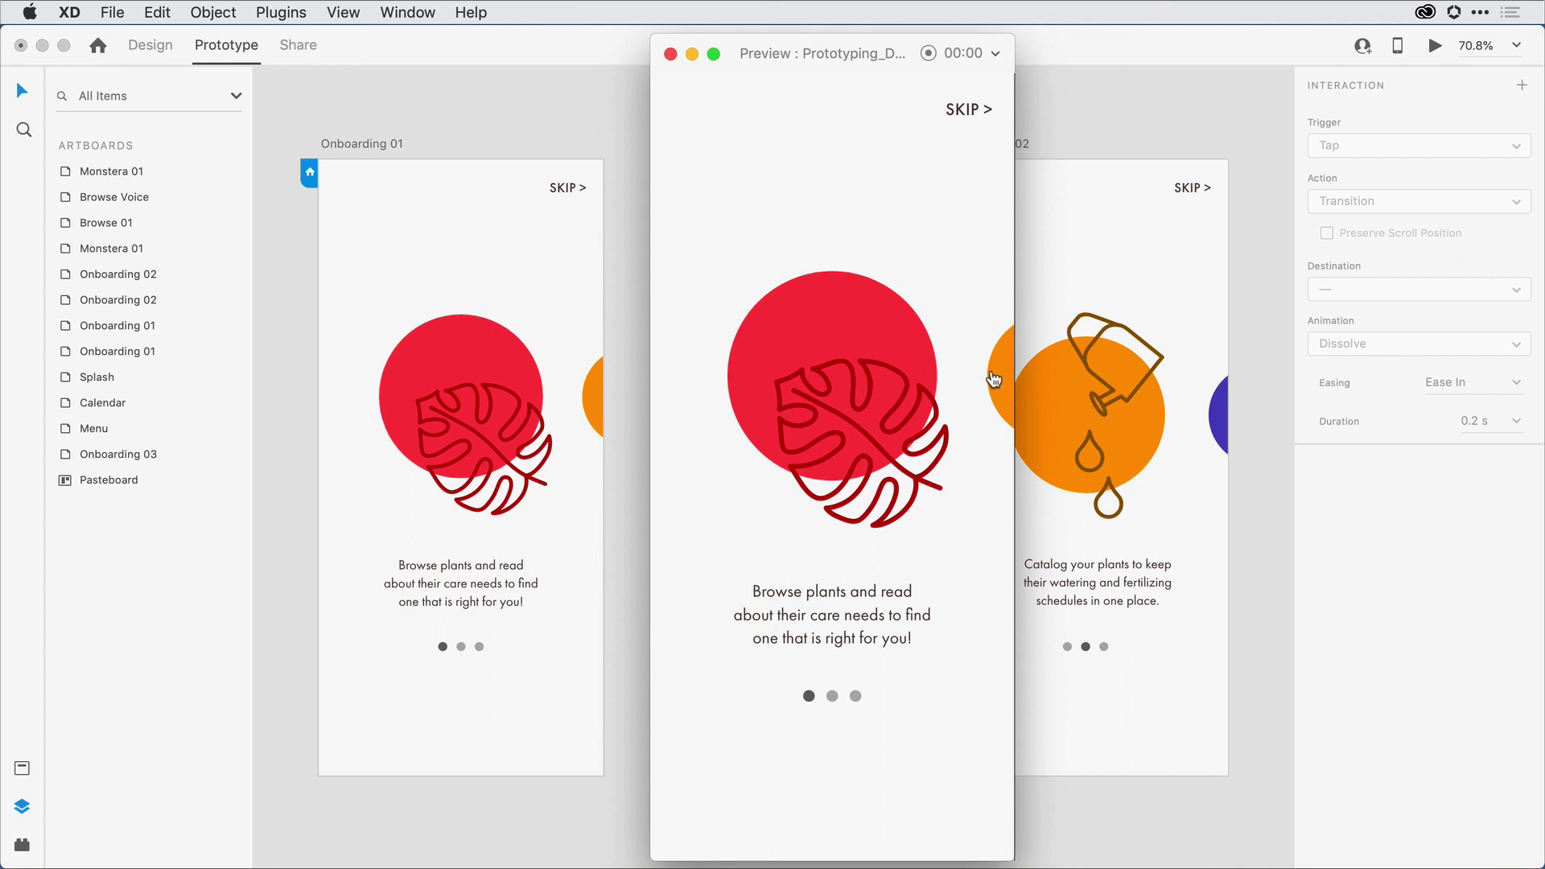
pyautogui.moveTo(992, 379); pyautogui.dragTo(670, 392)
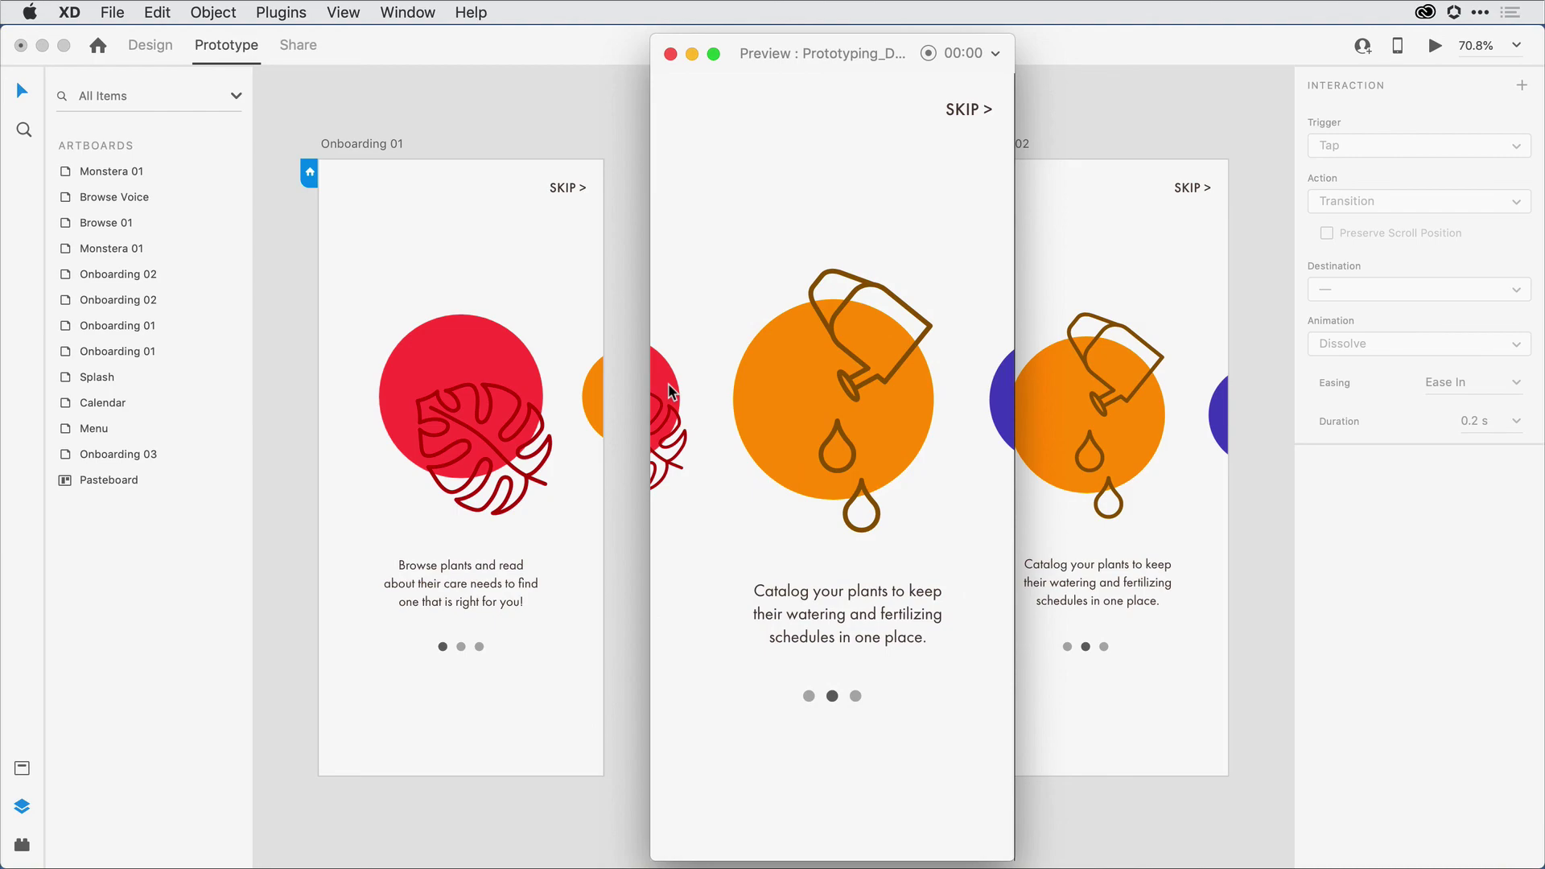